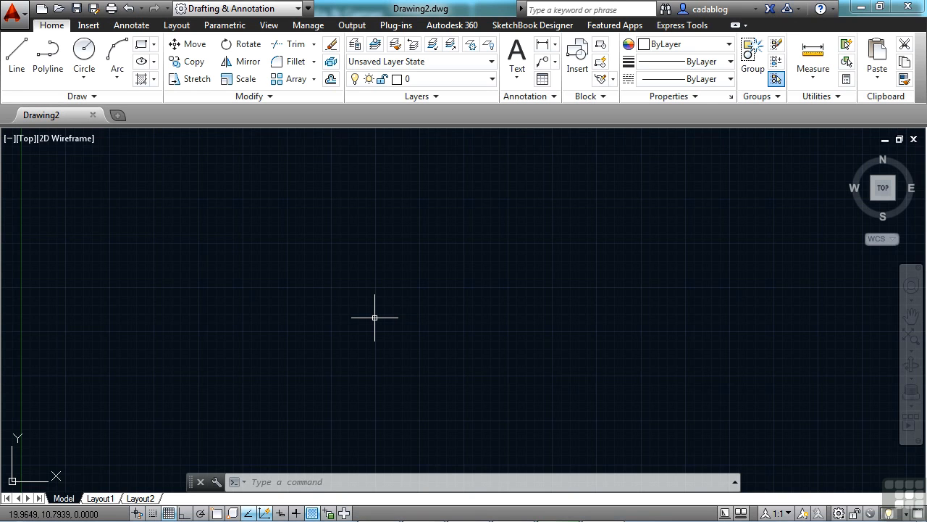
Draw a short, shallow three-point arc near the centre of the drawing area, trying the direction switch before setting its end point
{"action": "type", "text": "a"}
{"action": "key", "text": "Return"}
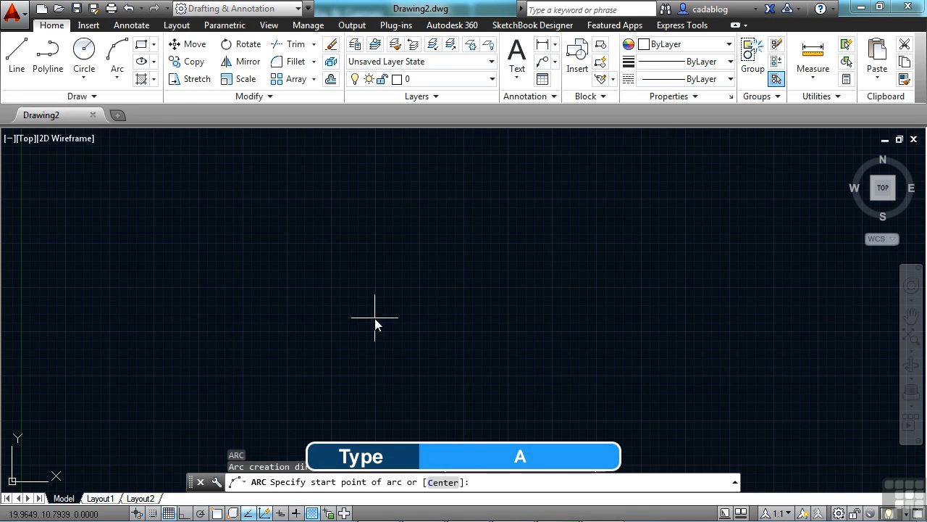
{"action": "left_click", "coordinate": [386, 283]}
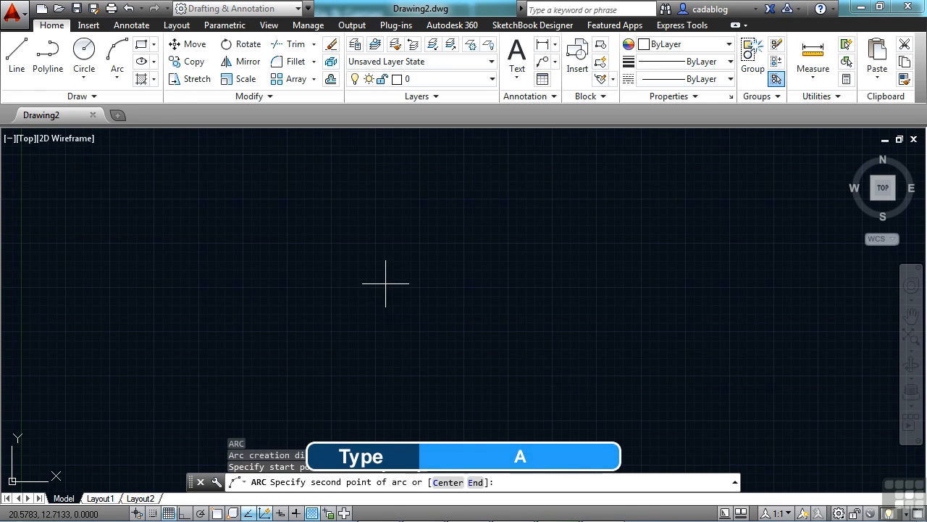
{"action": "left_click", "coordinate": [467, 263]}
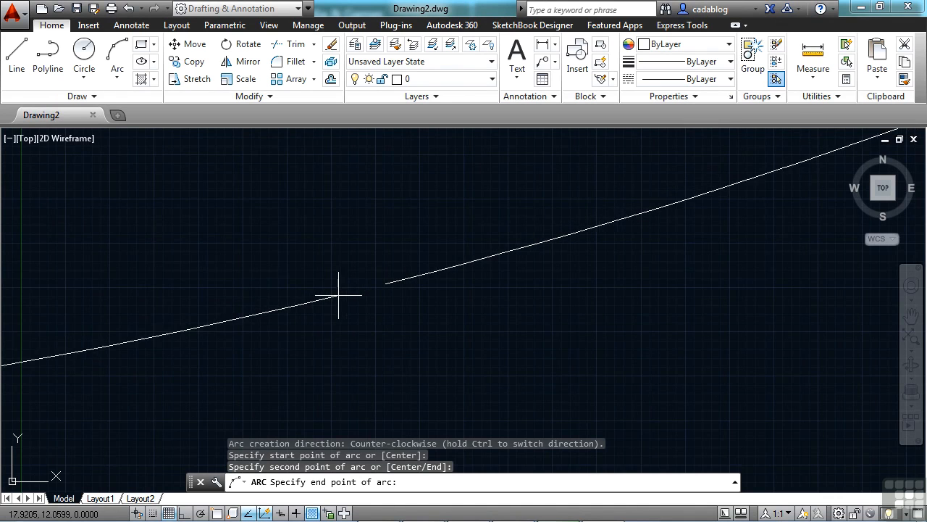
{"action": "key", "text": "ctrl"}
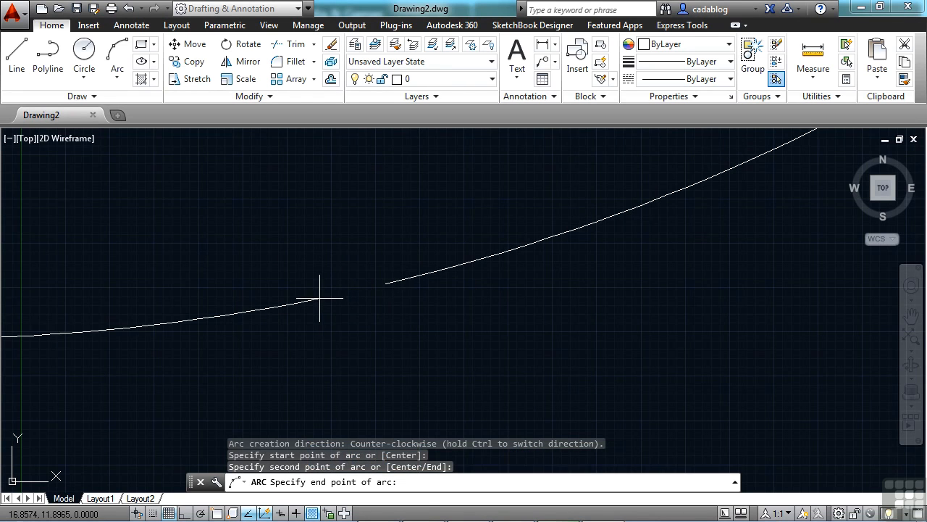
{"action": "left_click", "coordinate": [339, 287]}
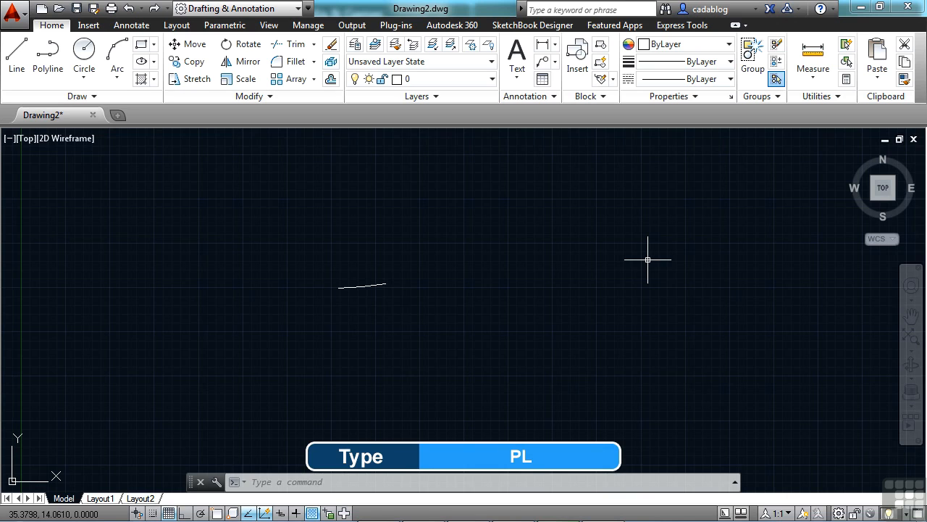
Draw an open four-segment polyline to the right of the arc, leaving a small gap between its two upper ends
{"action": "type", "text": "pl"}
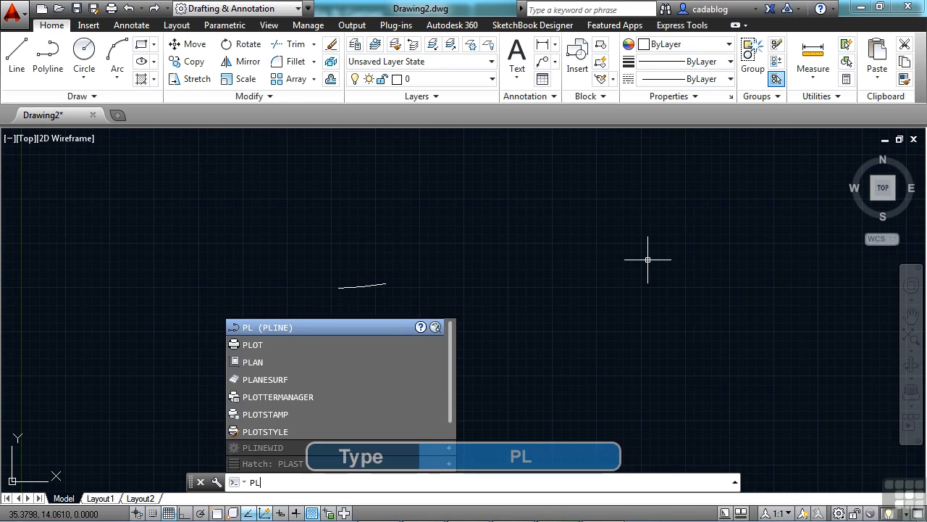
{"action": "key", "text": "Return"}
{"action": "left_click", "coordinate": [564, 258]}
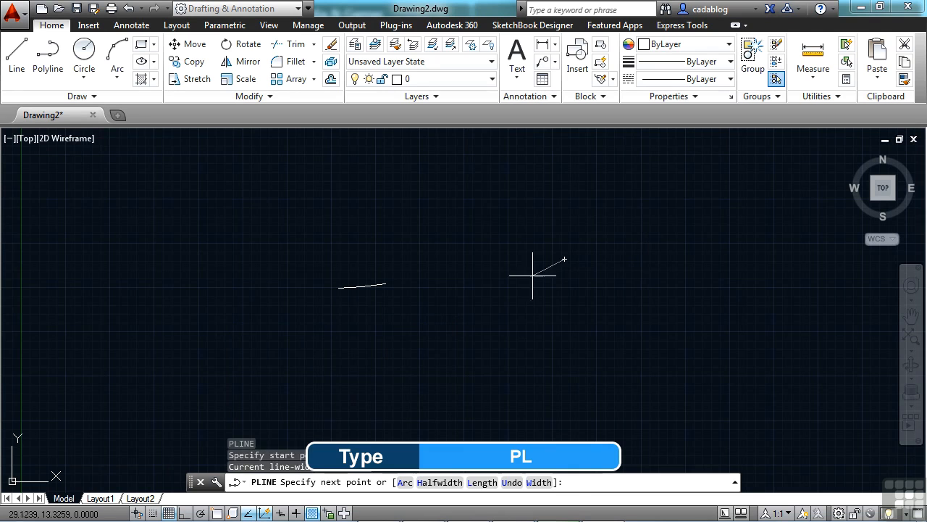
{"action": "left_click", "coordinate": [509, 294]}
{"action": "left_click", "coordinate": [539, 341]}
{"action": "left_click", "coordinate": [620, 311]}
{"action": "left_click", "coordinate": [585, 264]}
{"action": "key", "text": "Return"}
Fillet the two open end segments of the polyline together with a radius of 2 to close the gap
{"action": "scroll", "coordinate": [572, 278], "scroll_direction": "up", "scroll_amount": 4}
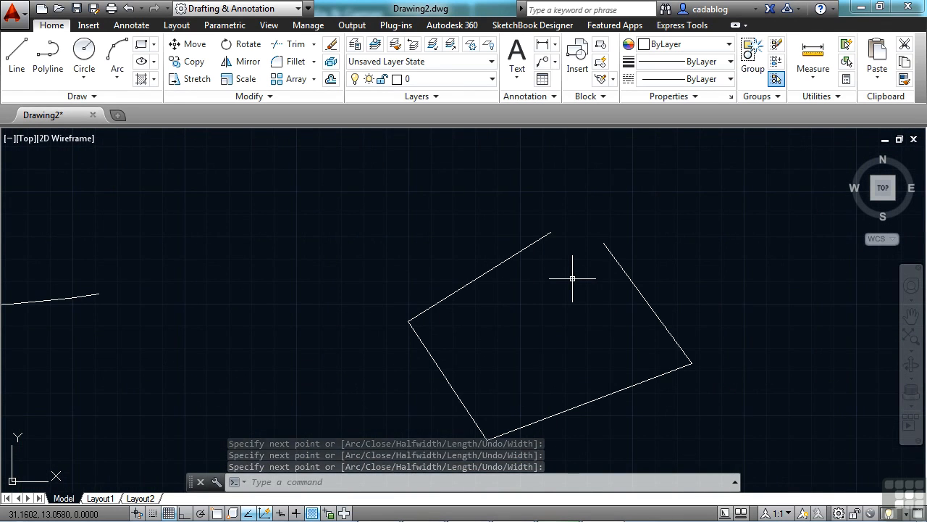
{"action": "middle_click_drag", "start_coordinate": [571, 275], "coordinate": [563, 255]}
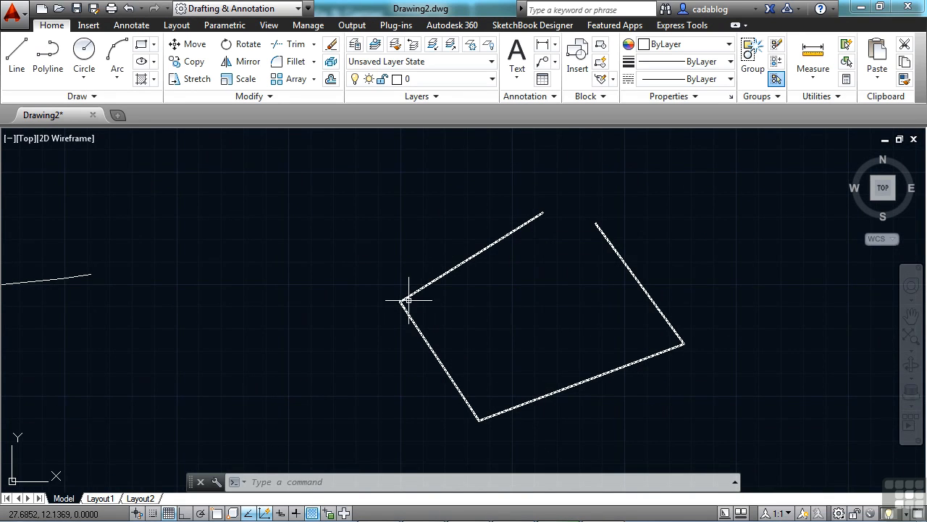
{"action": "type", "text": "f"}
{"action": "key", "text": "Return"}
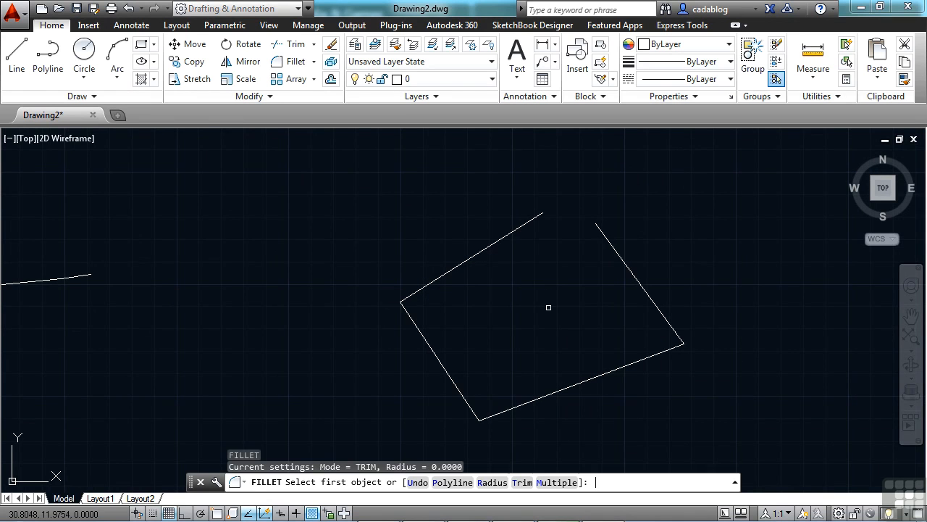
{"action": "type", "text": "r"}
{"action": "key", "text": "Return"}
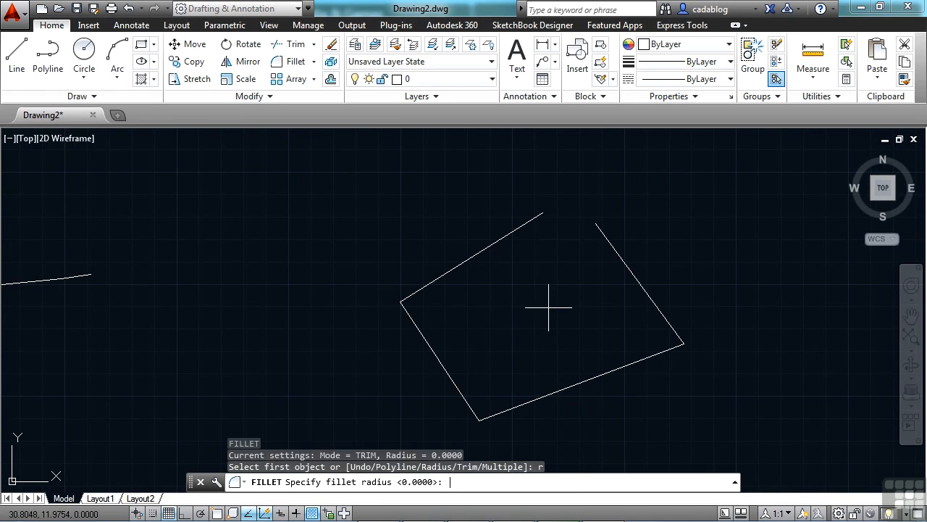
{"action": "type", "text": "2"}
{"action": "key", "text": "Return"}
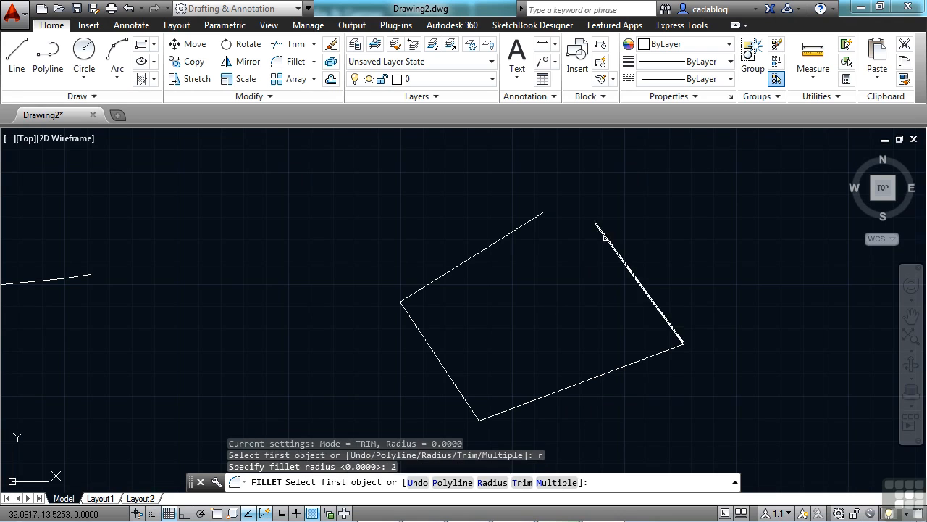
{"action": "left_click", "coordinate": [600, 228]}
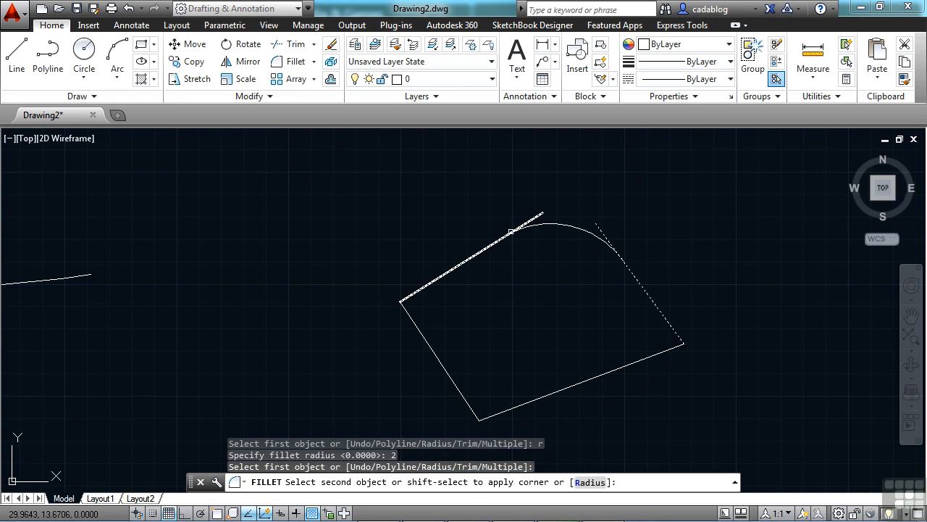
{"action": "left_click", "coordinate": [509, 232]}
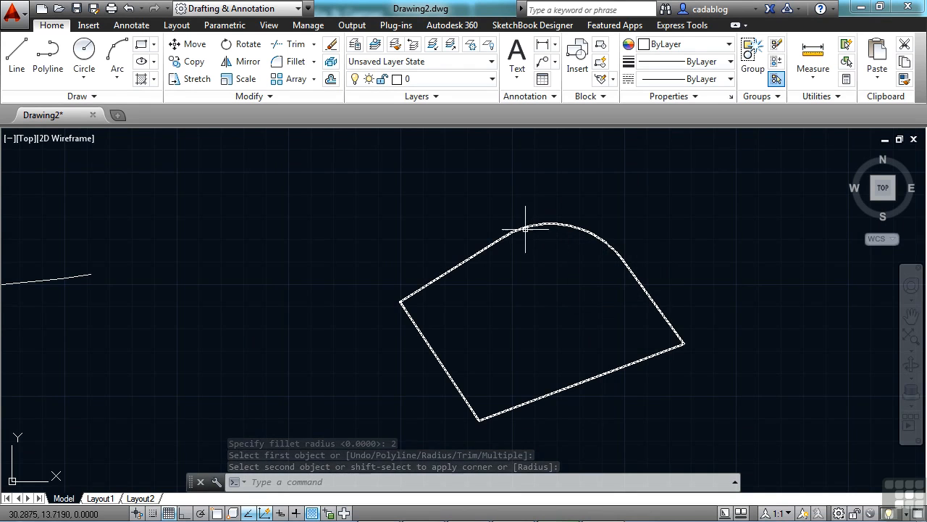
Create a new dimension style named "style spaces" based on Standard, accepting its default line settings
{"action": "scroll", "coordinate": [505, 259], "scroll_direction": "down", "scroll_amount": 4}
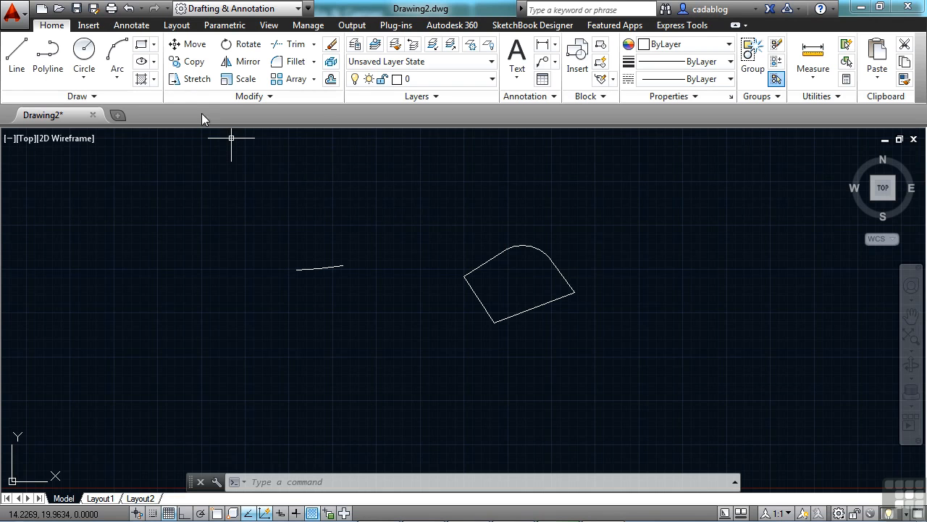
{"action": "left_click", "coordinate": [131, 25]}
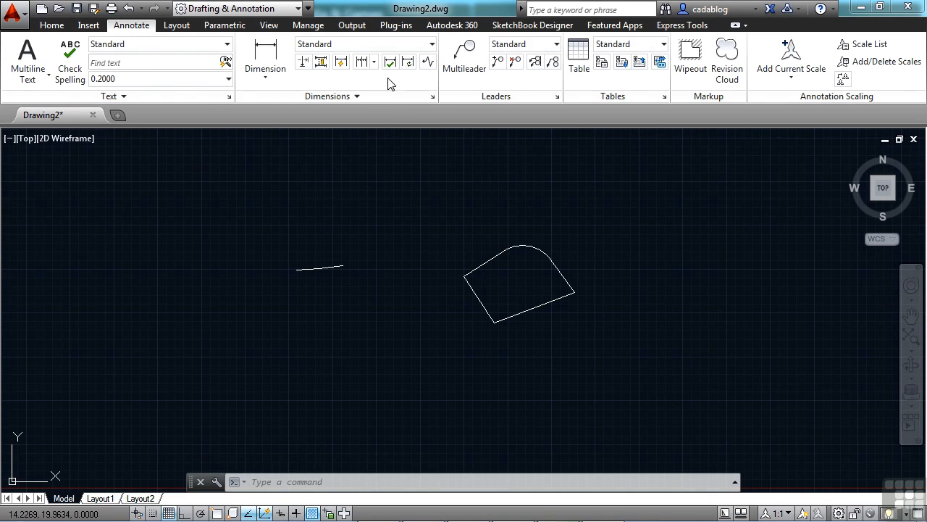
{"action": "left_click", "coordinate": [432, 97]}
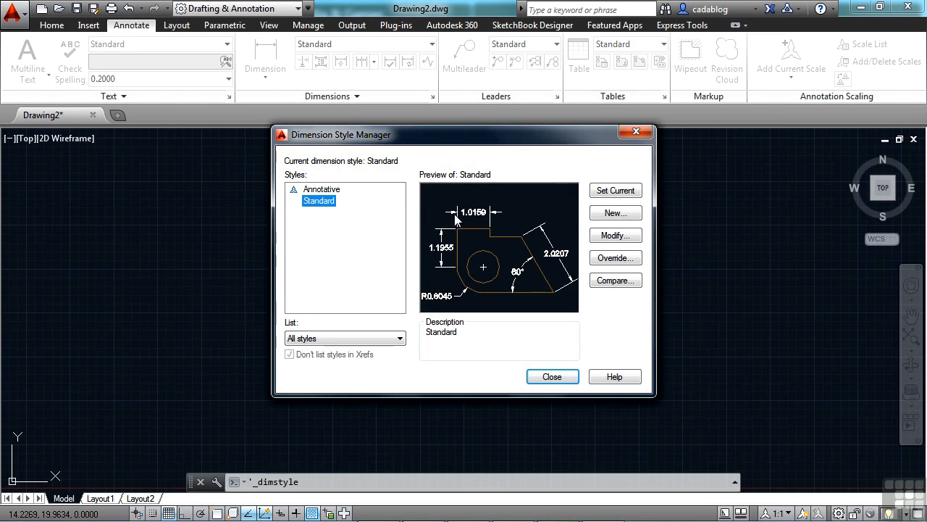
{"action": "left_click", "coordinate": [612, 214]}
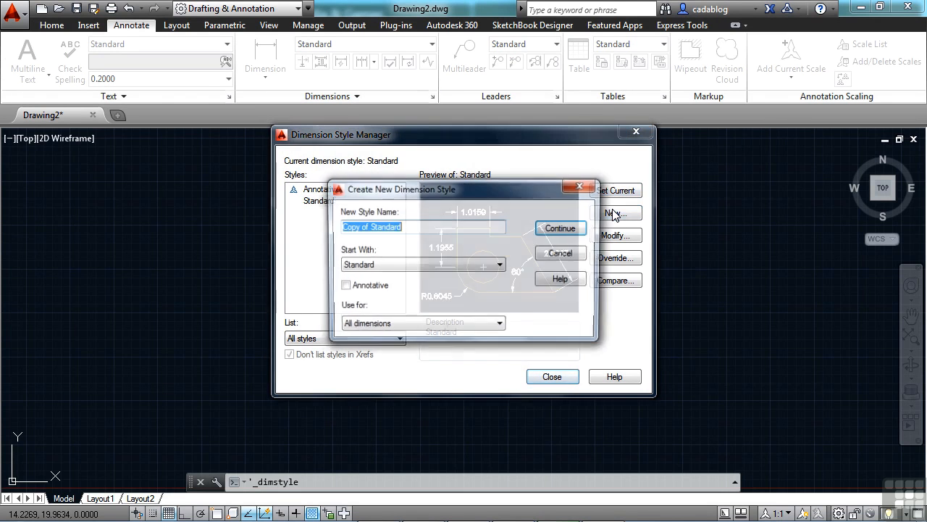
{"action": "type", "text": "style spaces"}
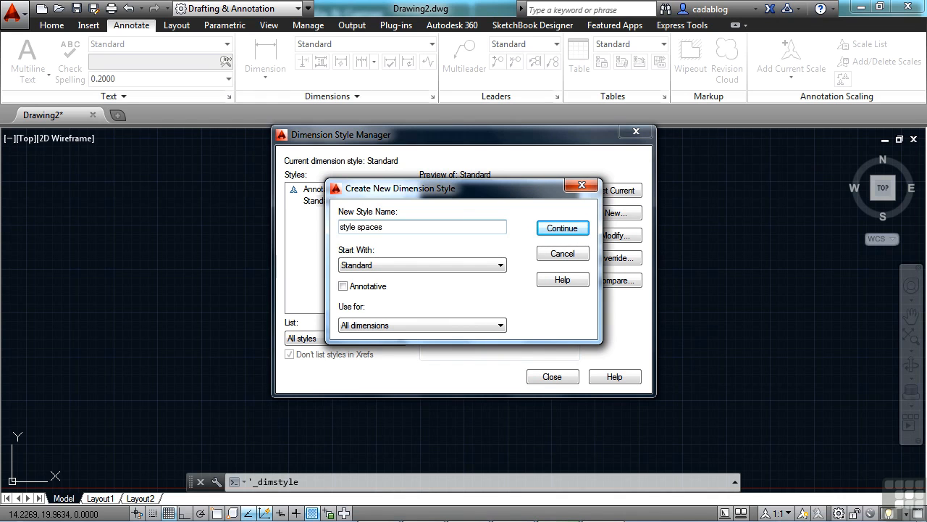
{"action": "left_click", "coordinate": [562, 230]}
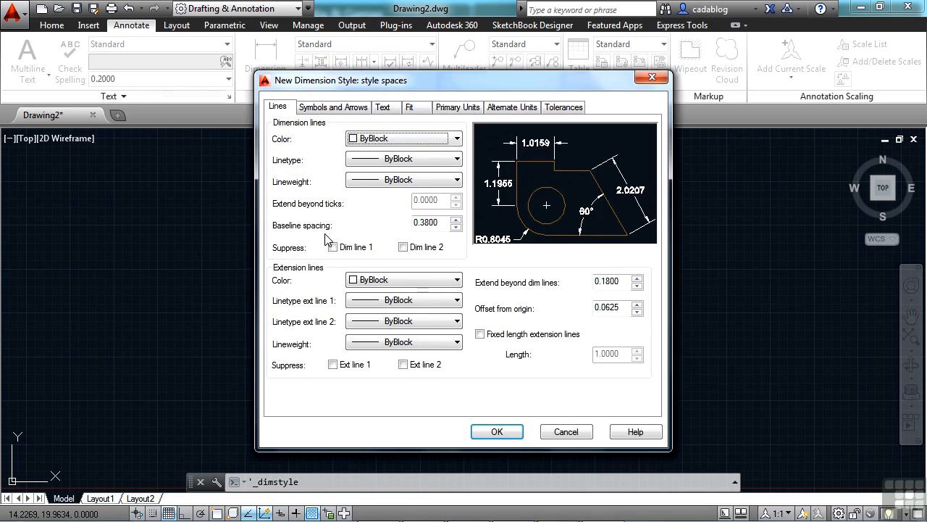
{"action": "left_click", "coordinate": [488, 427]}
{"action": "left_click", "coordinate": [548, 376]}
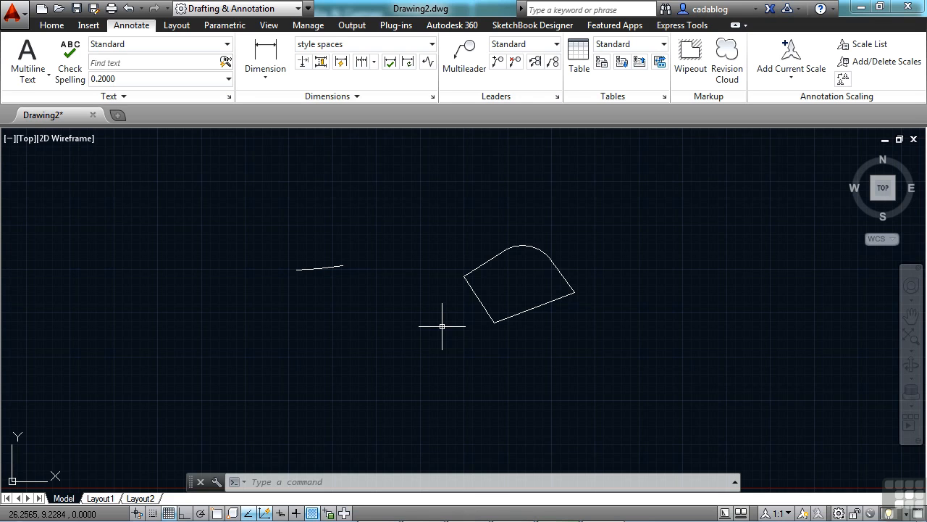
Add the left-justified single-line text "text", about 3.35 units high, just below the arc
{"action": "type", "text": "dtext"}
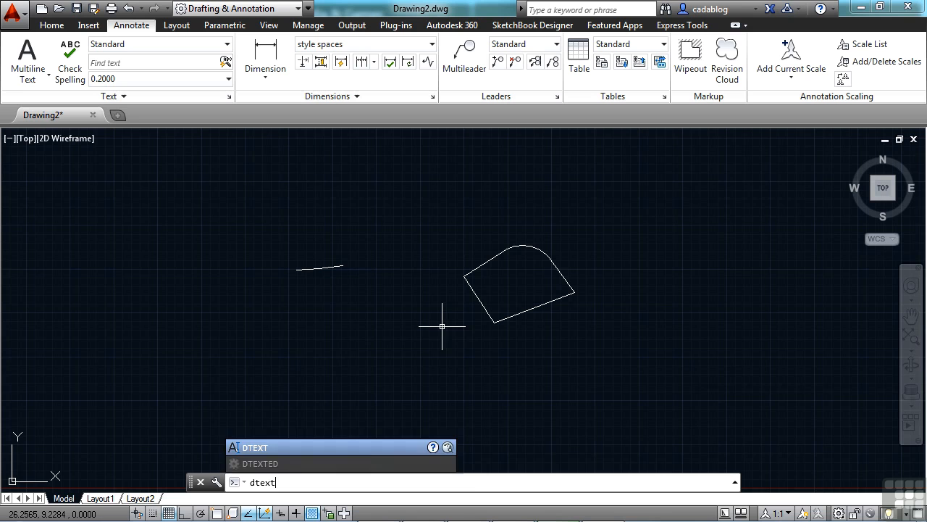
{"action": "key", "text": "Return"}
{"action": "type", "text": "j"}
{"action": "key", "text": "Return"}
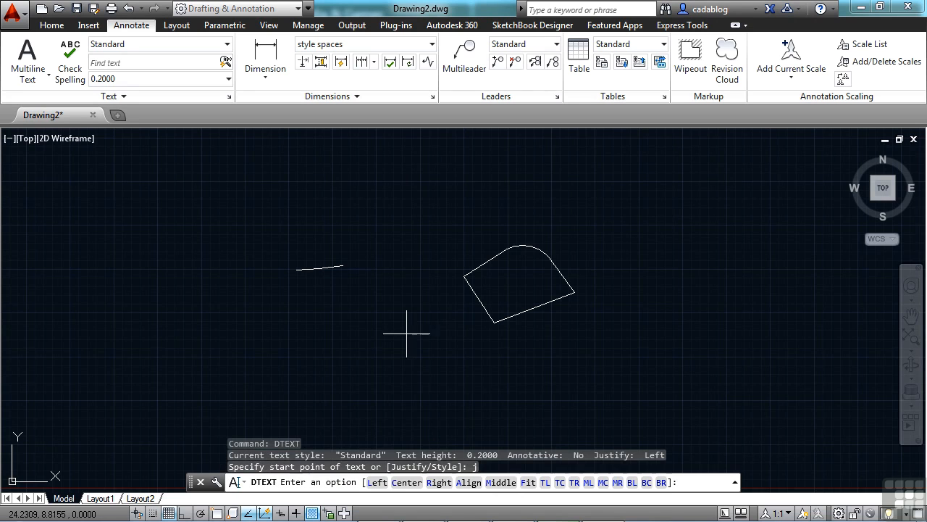
{"action": "left_click", "coordinate": [377, 489]}
{"action": "left_click", "coordinate": [321, 327]}
{"action": "key", "text": "Return"}
{"action": "key", "text": "Return"}
{"action": "type", "text": "text"}
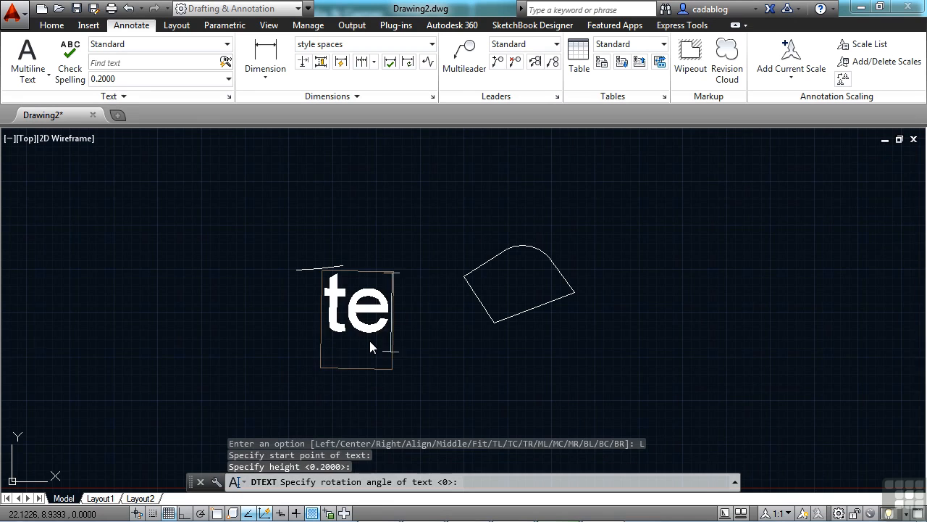
Place a second single-line text reading "sdfg" below and to the right of the polyline, and finish the text
{"action": "left_click", "coordinate": [567, 383]}
{"action": "type", "text": "sdfg"}
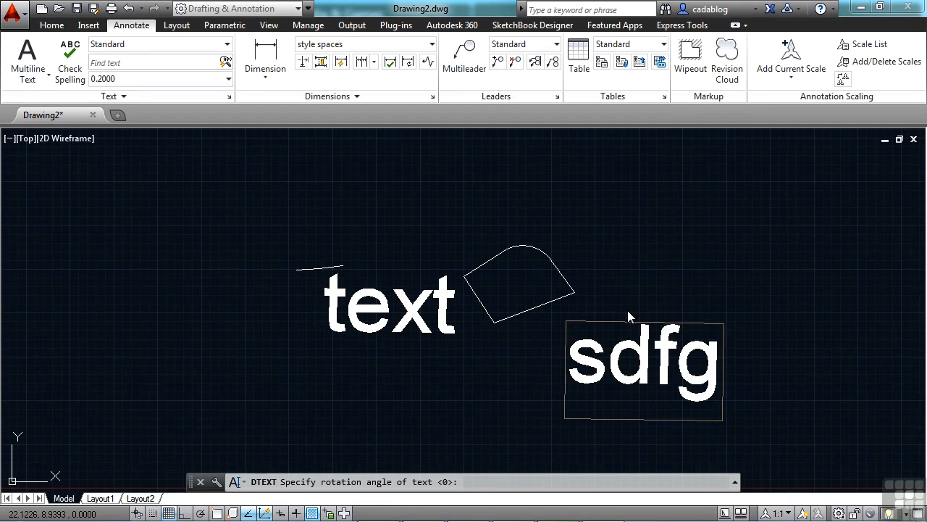
{"action": "key", "text": "Return"}
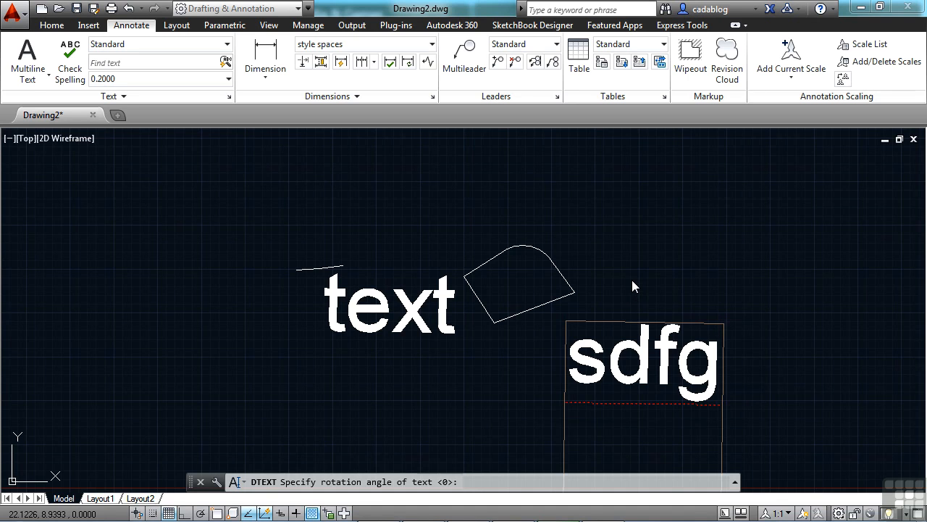
{"action": "key", "text": "Return"}
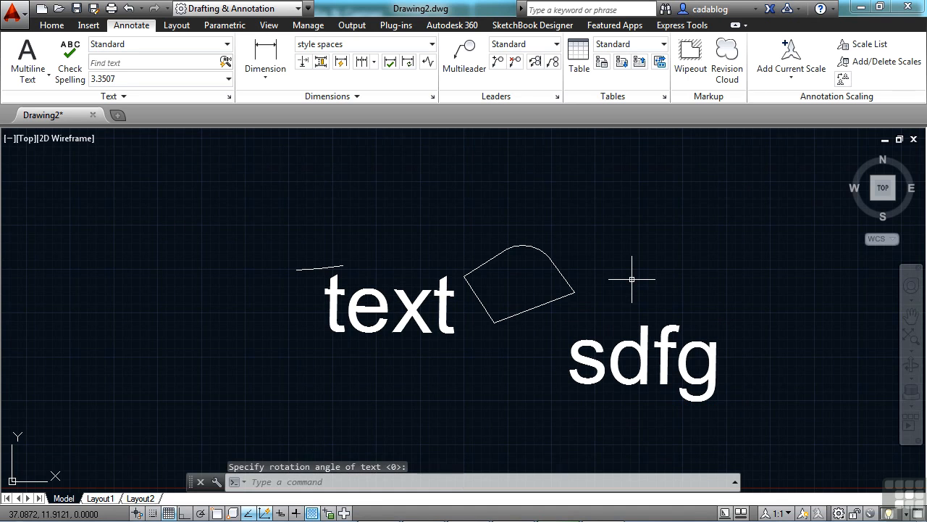
Add another left-justified single-line text reading "dfsgsd", about 2.51 units high, to the left of the arc
{"action": "type", "text": "dtet"}
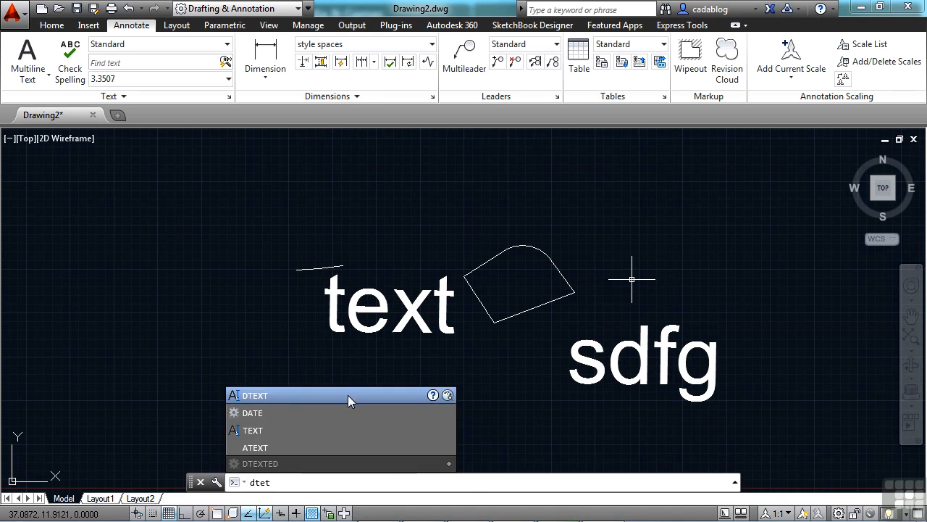
{"action": "left_click", "coordinate": [349, 396]}
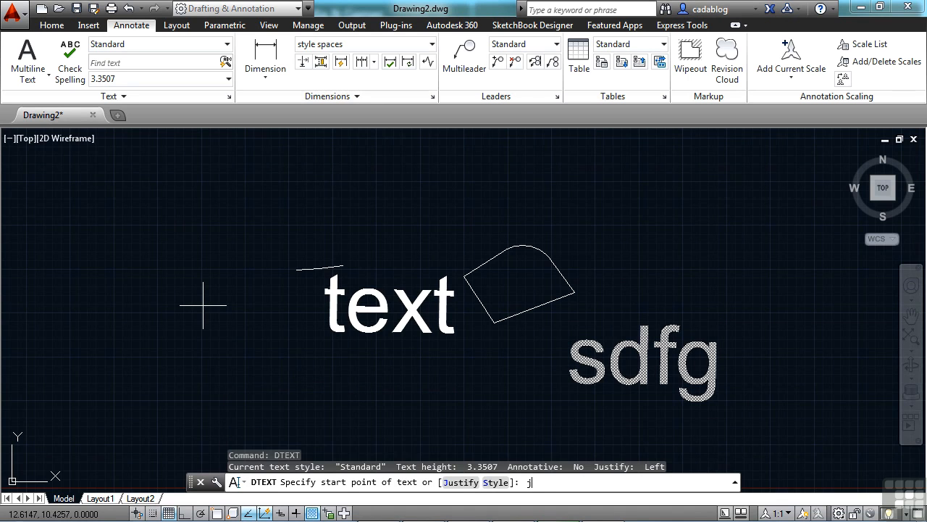
{"action": "key", "text": "Return"}
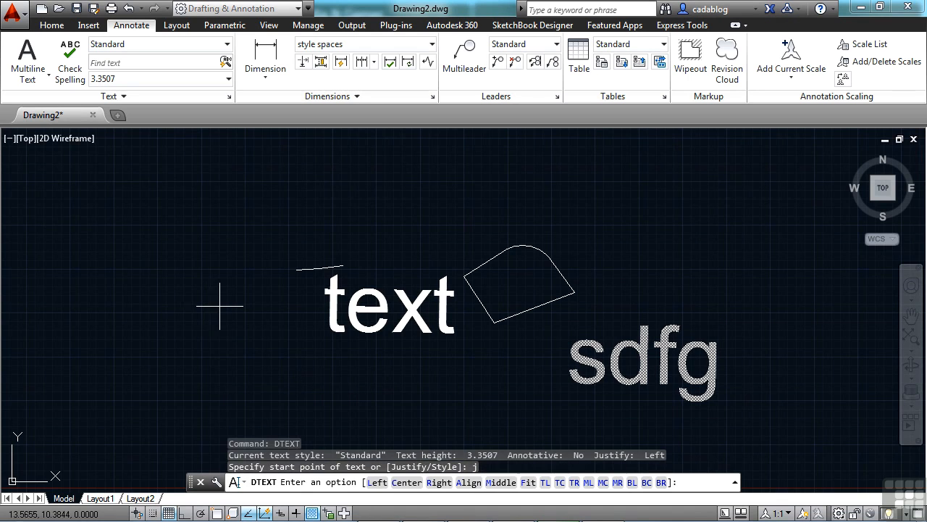
{"action": "left_click", "coordinate": [380, 487]}
{"action": "left_click", "coordinate": [155, 262]}
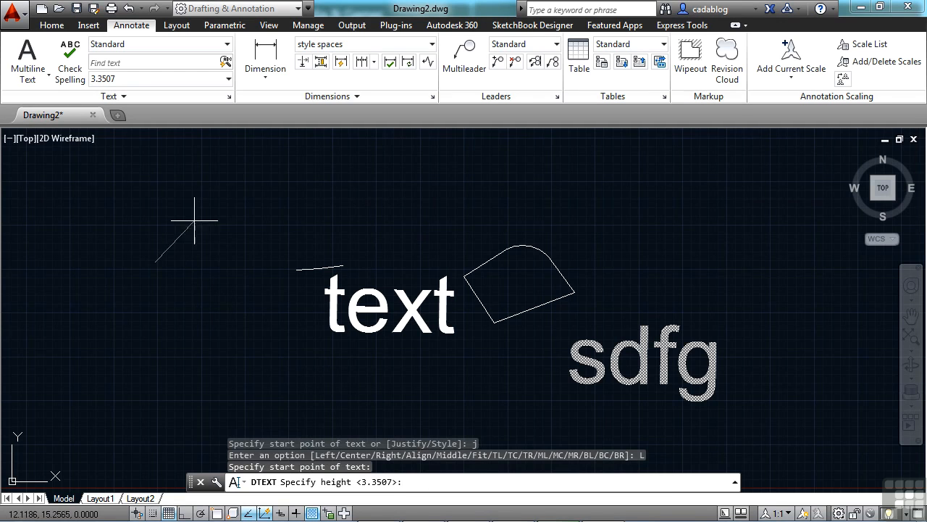
{"action": "key", "text": "Return"}
{"action": "key", "text": "Return"}
{"action": "type", "text": "dfsgsd"}
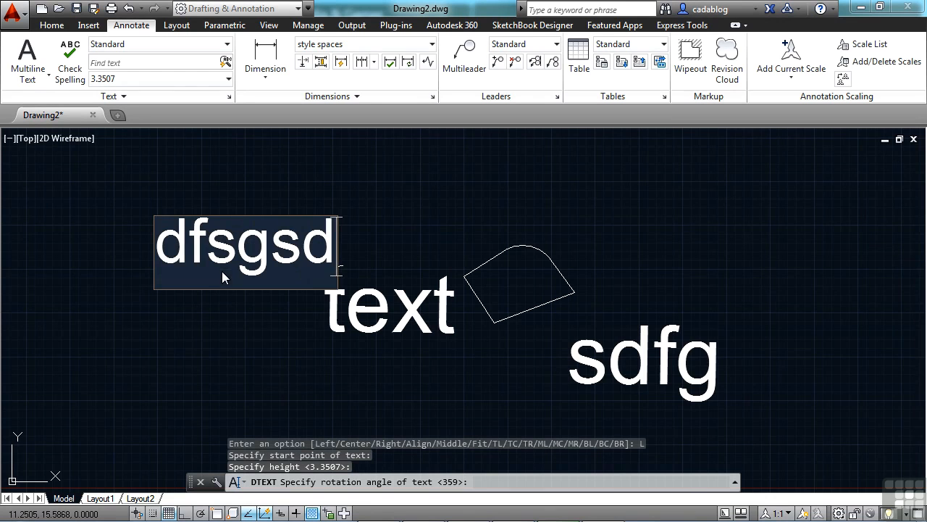
{"action": "left_click", "coordinate": [373, 258]}
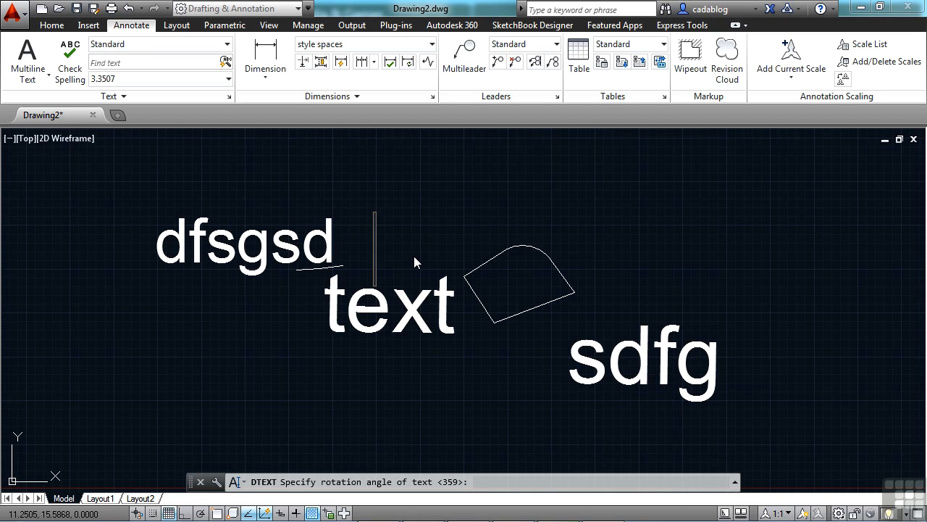
{"action": "key", "text": "Return"}
{"action": "key", "text": "Return"}
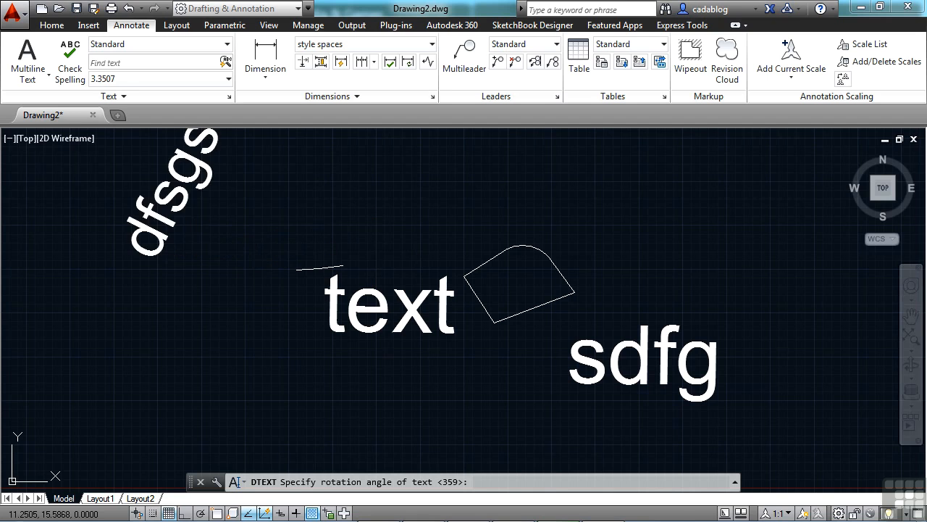
Place a horizontal linear dimension about 18.18 units long above the arc and polyline, using the "style spaces" dimension style
{"action": "left_click", "coordinate": [265, 54]}
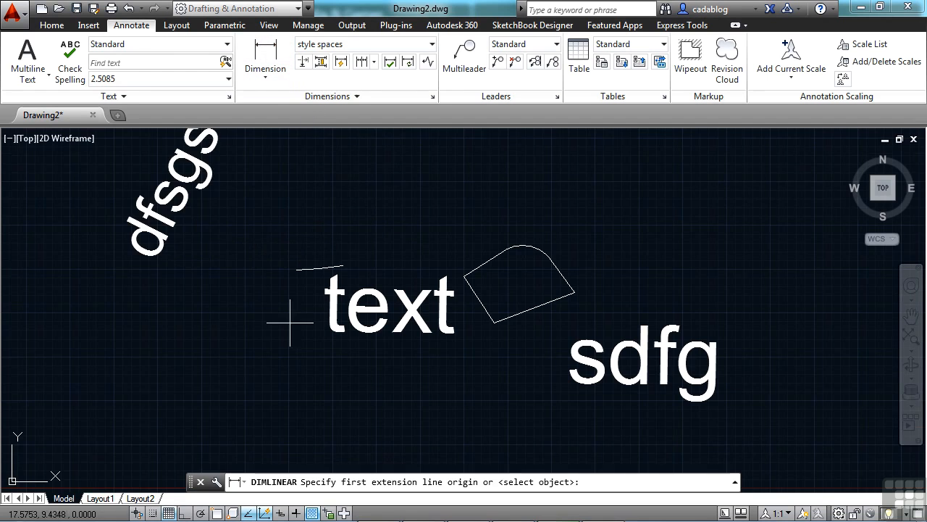
{"action": "scroll", "coordinate": [296, 320], "scroll_direction": "down", "scroll_amount": 2}
{"action": "left_click", "coordinate": [314, 243]}
{"action": "left_click", "coordinate": [513, 249]}
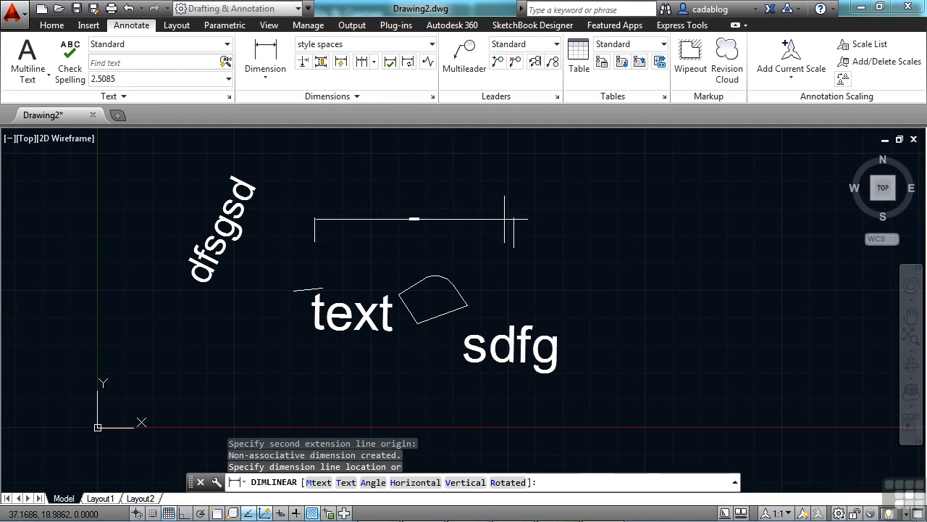
{"action": "left_click", "coordinate": [493, 187]}
Continue the dimension chain to the right with a dimension about 6.42 units long, and finish the Continue command
{"action": "scroll", "coordinate": [513, 170], "scroll_direction": "up", "scroll_amount": 4}
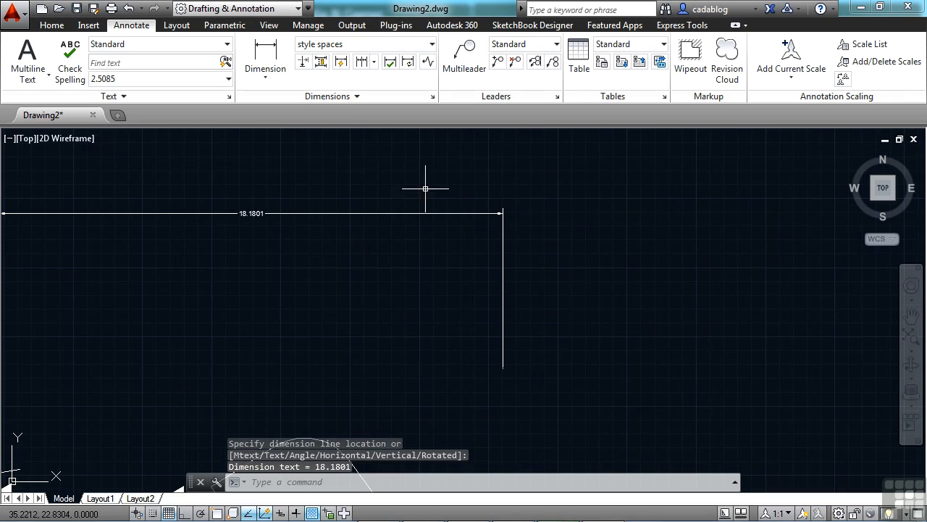
{"action": "left_click", "coordinate": [361, 63]}
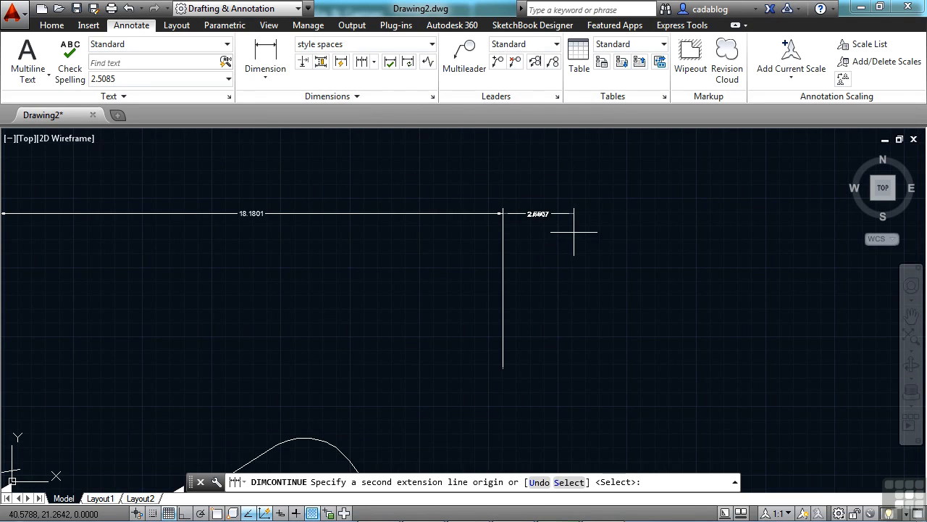
{"action": "left_click", "coordinate": [681, 300]}
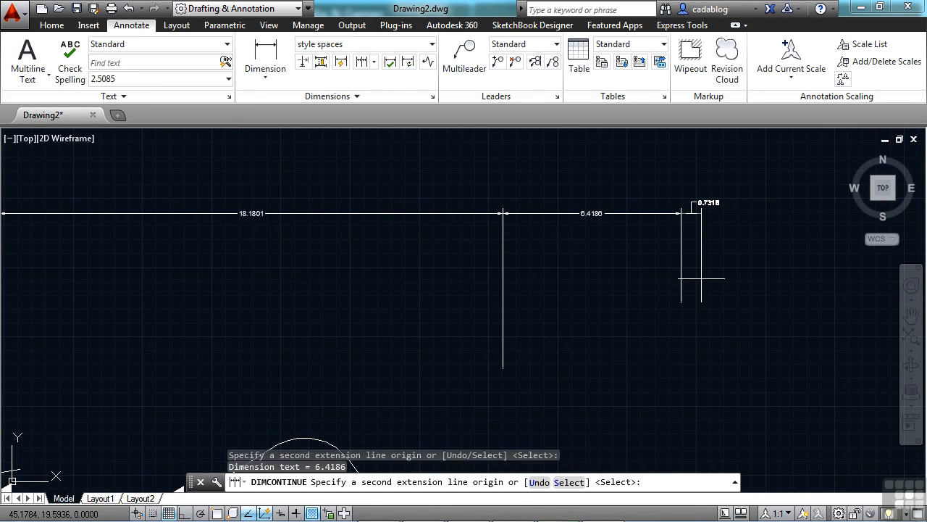
{"action": "key", "text": "Return"}
{"action": "key", "text": "Return"}
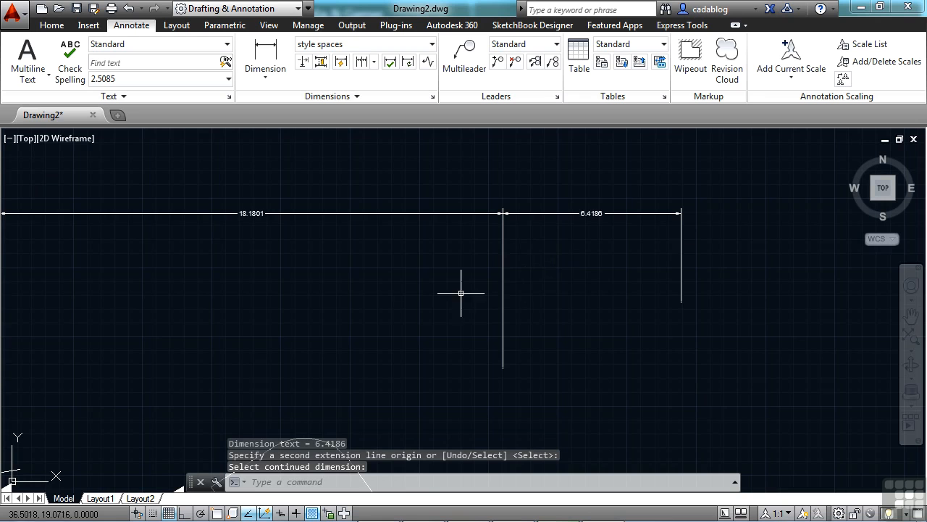
Make Annotative the current dimension style and place a linear dimension about 6.39 units long above the dimension chain, at annotation scale 1:1
{"action": "scroll", "coordinate": [382, 237], "scroll_direction": "down", "scroll_amount": 2}
{"action": "middle_click_drag", "start_coordinate": [381, 237], "coordinate": [421, 308]}
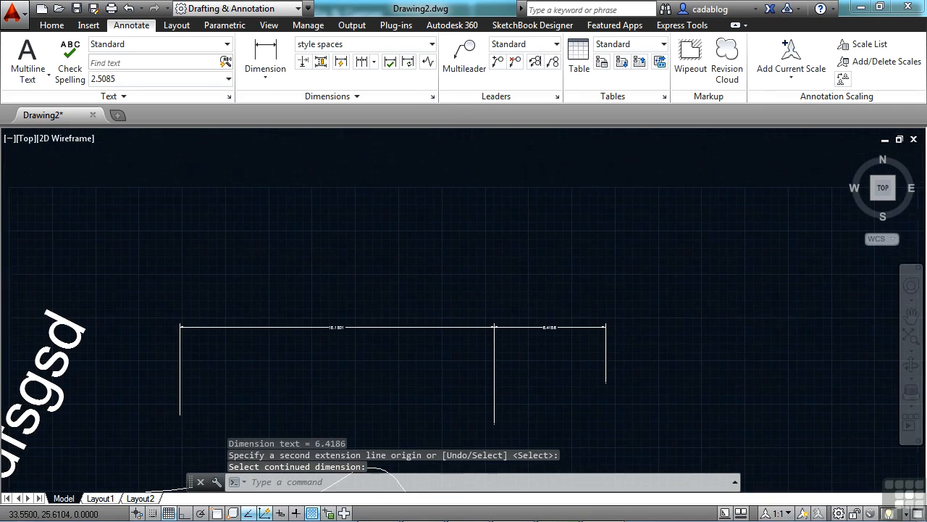
{"action": "left_click", "coordinate": [432, 44]}
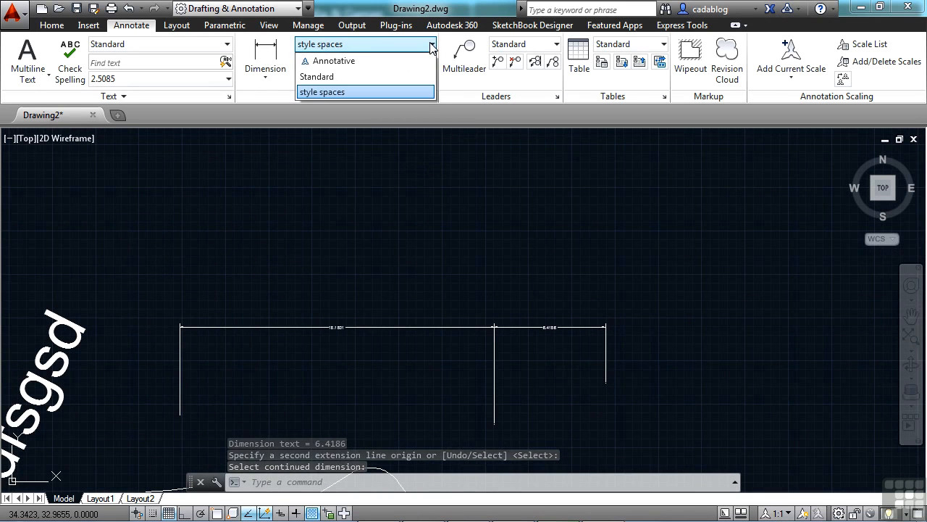
{"action": "left_click", "coordinate": [332, 60]}
{"action": "left_click", "coordinate": [265, 54]}
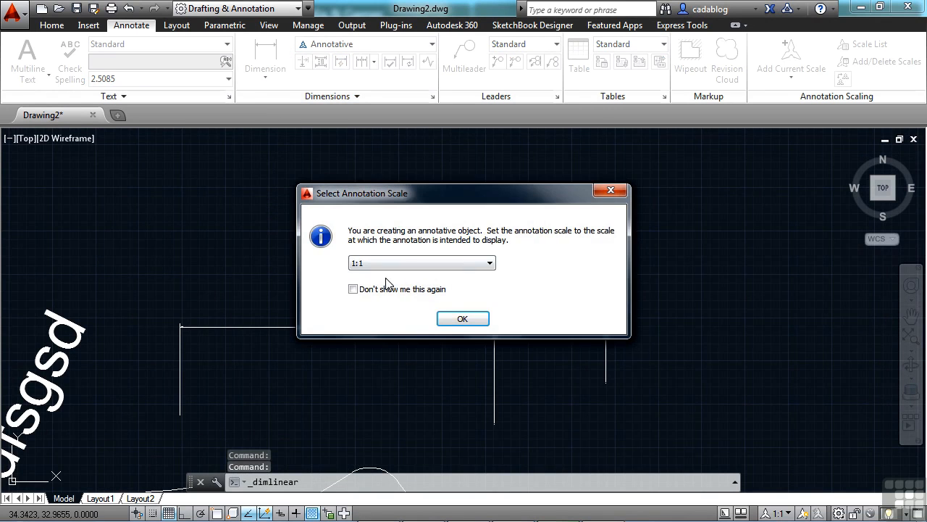
{"action": "left_click", "coordinate": [462, 319]}
{"action": "left_click", "coordinate": [312, 259]}
{"action": "left_click", "coordinate": [420, 256]}
{"action": "left_click", "coordinate": [407, 217]}
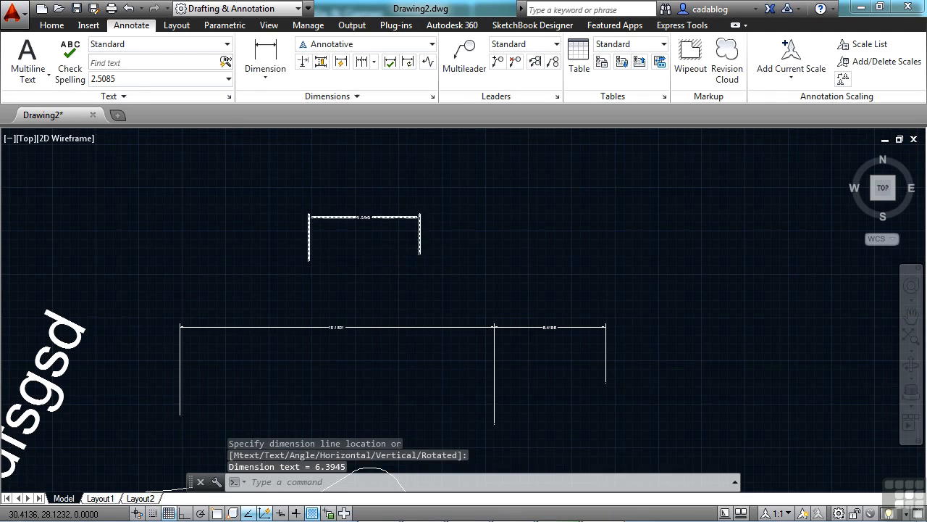
Make Standard the current dimension style and continue the selected annotative dimension to the right by about 3.55 units
{"action": "scroll", "coordinate": [374, 215], "scroll_direction": "up", "scroll_amount": 2}
{"action": "left_click", "coordinate": [365, 44]}
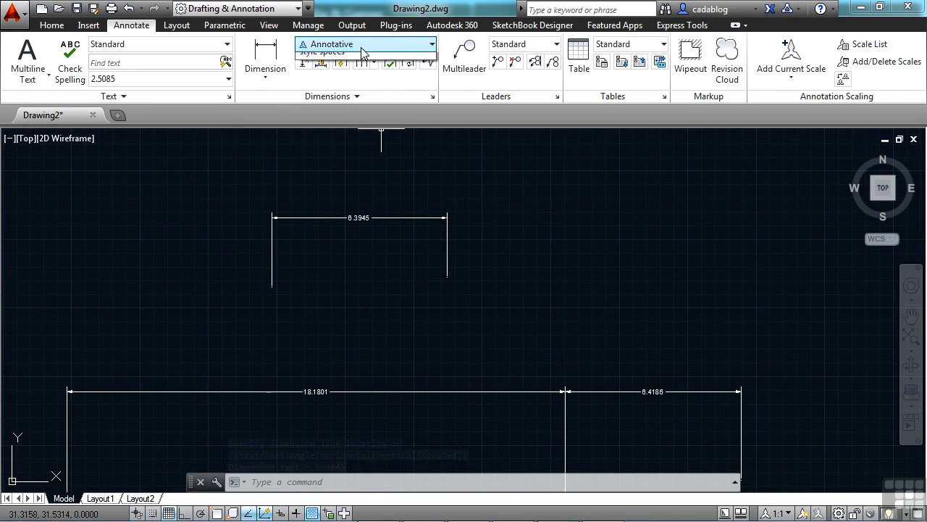
{"action": "left_click", "coordinate": [332, 78]}
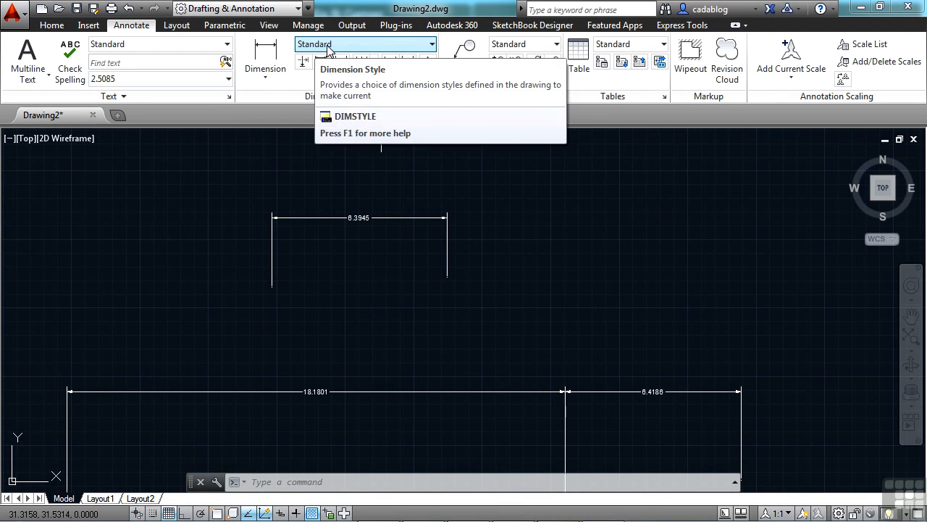
{"action": "left_click", "coordinate": [361, 62]}
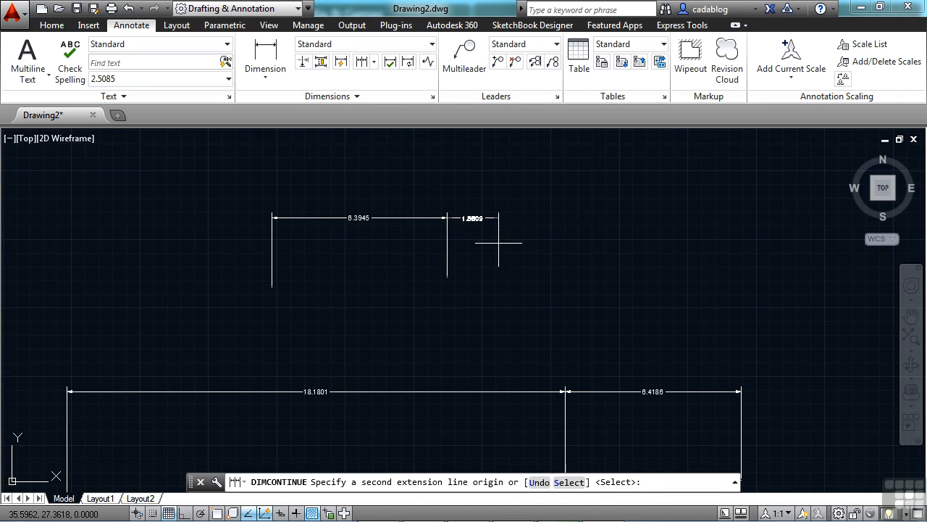
{"action": "type", "text": "s"}
{"action": "key", "text": "Return"}
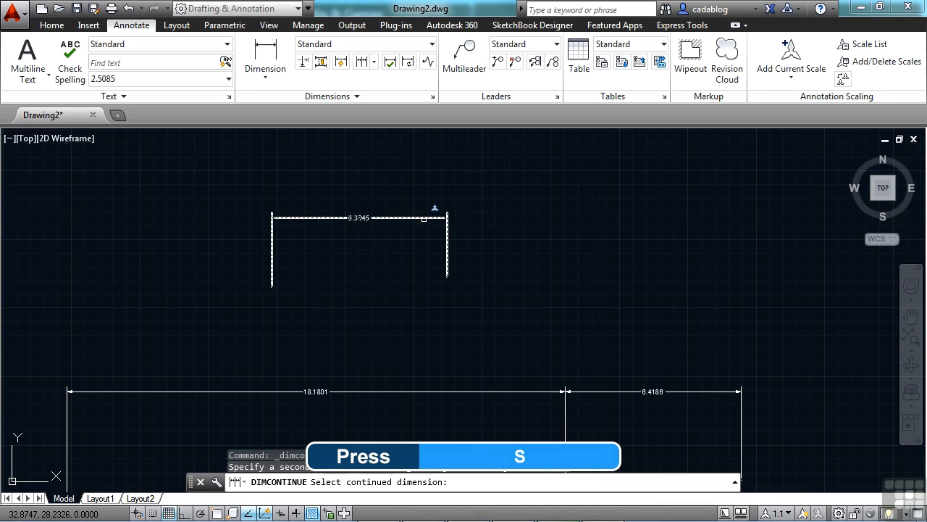
{"action": "left_click", "coordinate": [425, 218]}
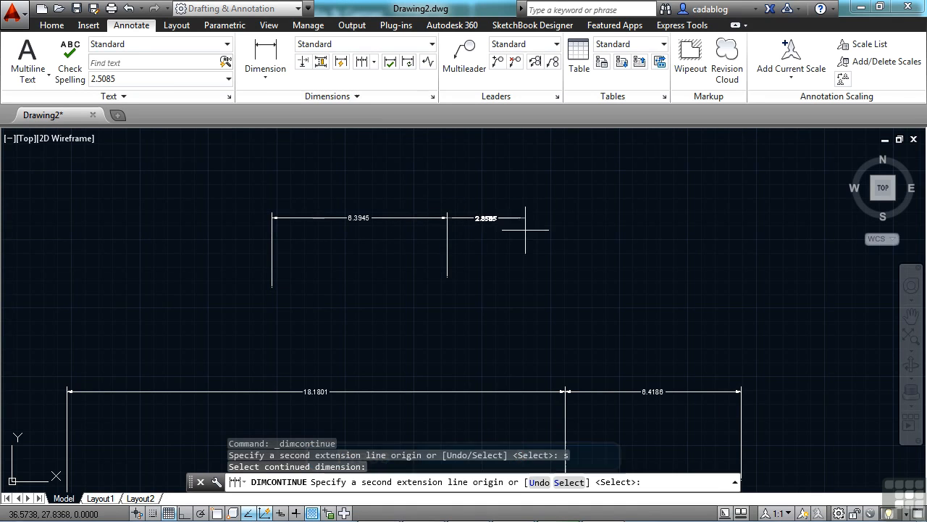
{"action": "left_click", "coordinate": [544, 242]}
{"action": "key", "text": "Return"}
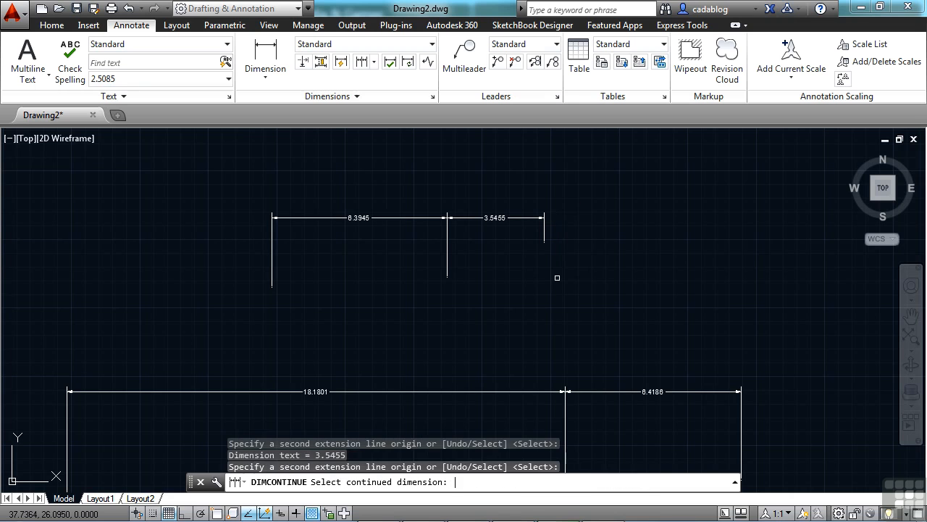
{"action": "key", "text": "Return"}
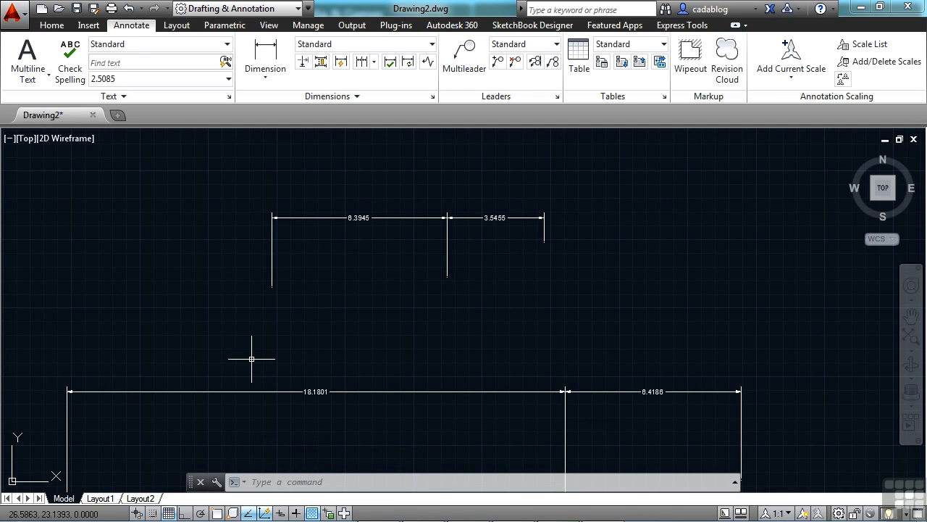
{"action": "type", "text": "line"}
{"action": "key", "text": "Return"}
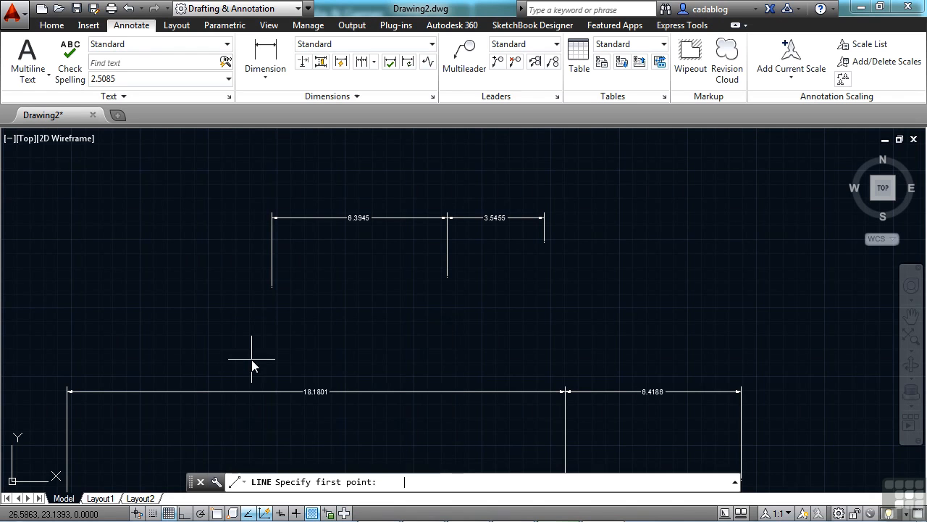
{"action": "left_click", "coordinate": [414, 318]}
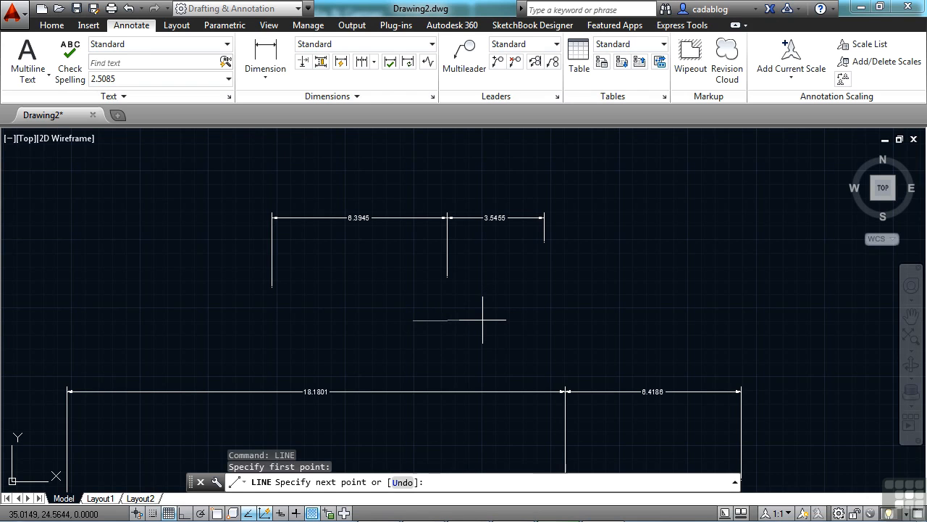
{"action": "key", "text": "Escape"}
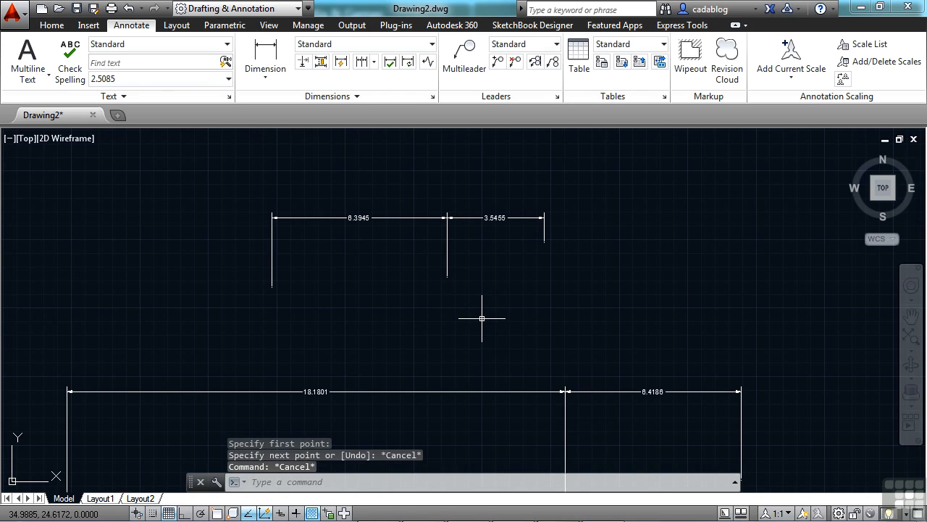
Restart the Line command, pick a first point below the upper dimensions, and undo it with the command's Undo option
{"action": "key", "text": "Return"}
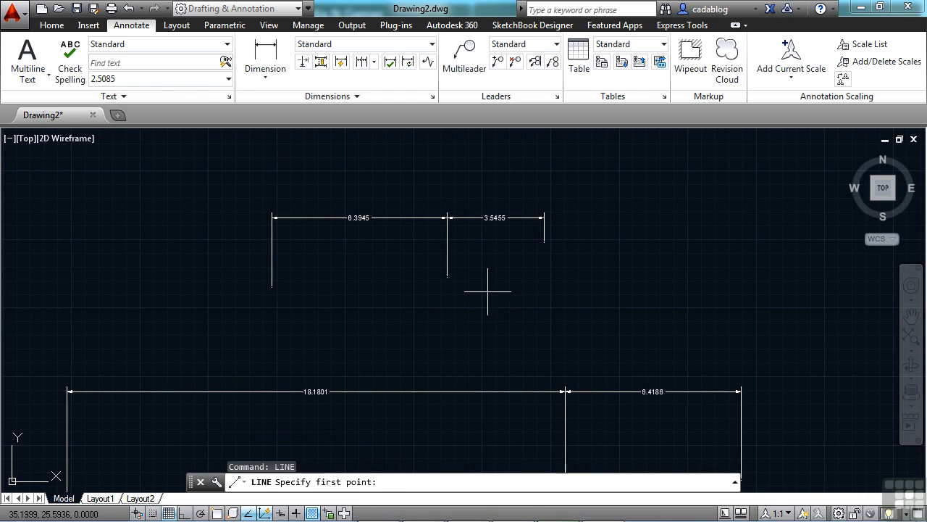
{"action": "left_click", "coordinate": [587, 313]}
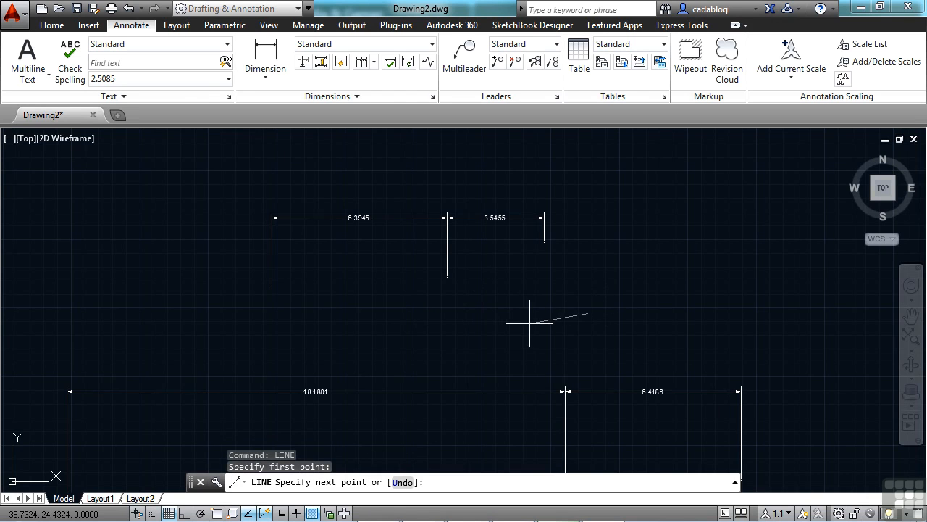
{"action": "left_click", "coordinate": [402, 482]}
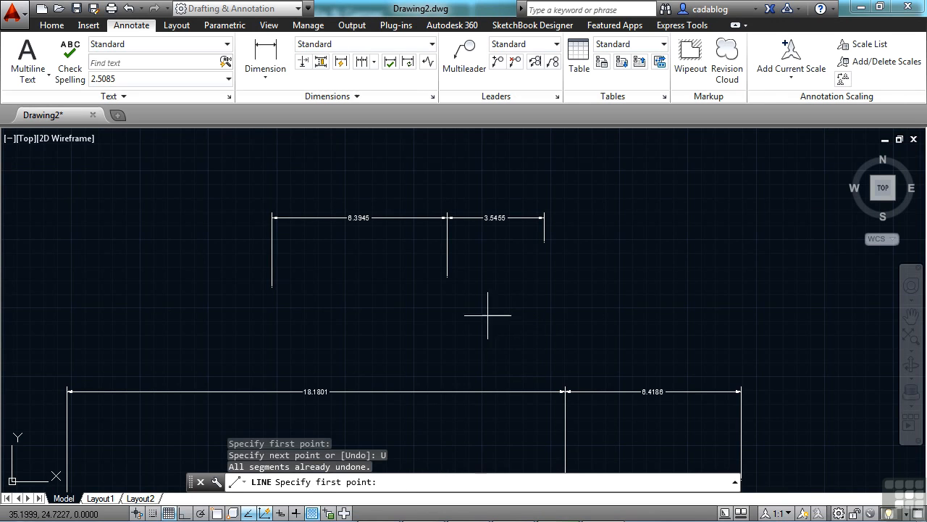
Draw a slightly sloped line segment between the two dimension chains, undo it within the Line command, and cancel the command
{"action": "left_click", "coordinate": [396, 321]}
{"action": "left_click", "coordinate": [248, 334]}
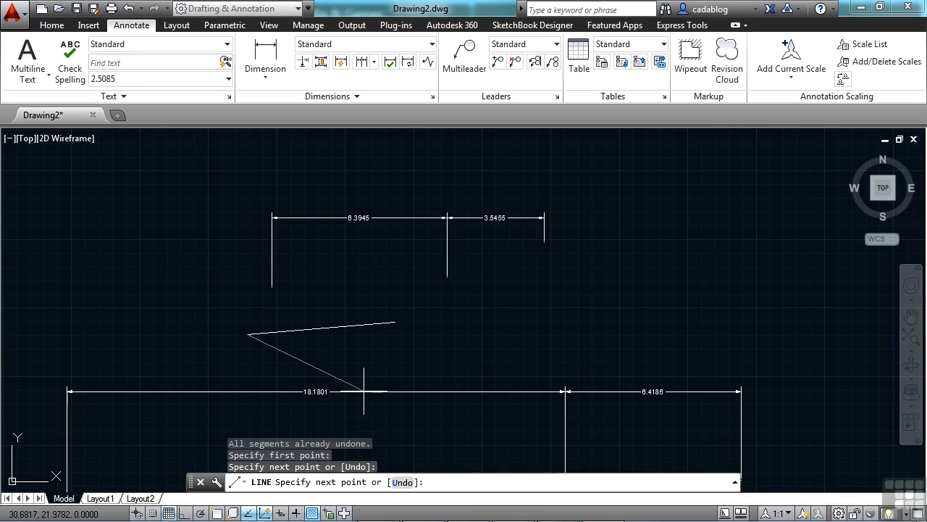
{"action": "type", "text": "u"}
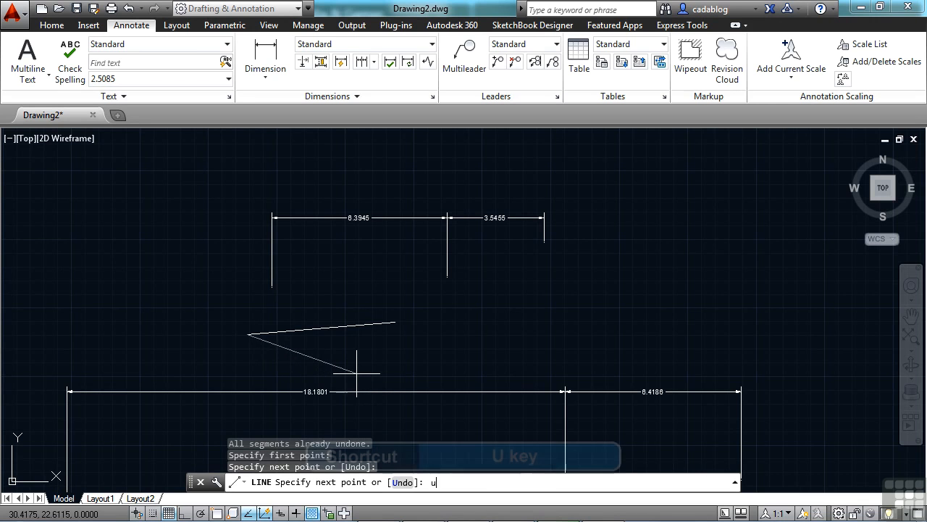
{"action": "key", "text": "Return"}
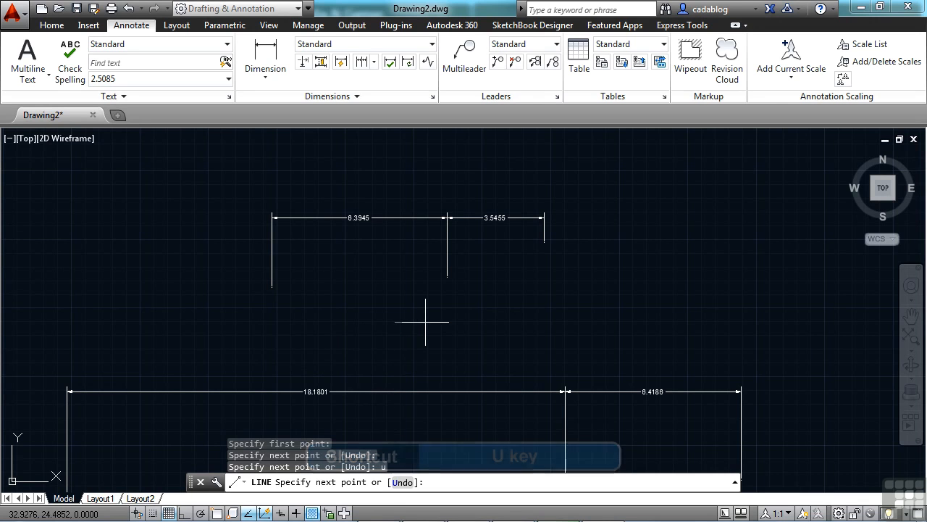
{"action": "key", "text": "Escape"}
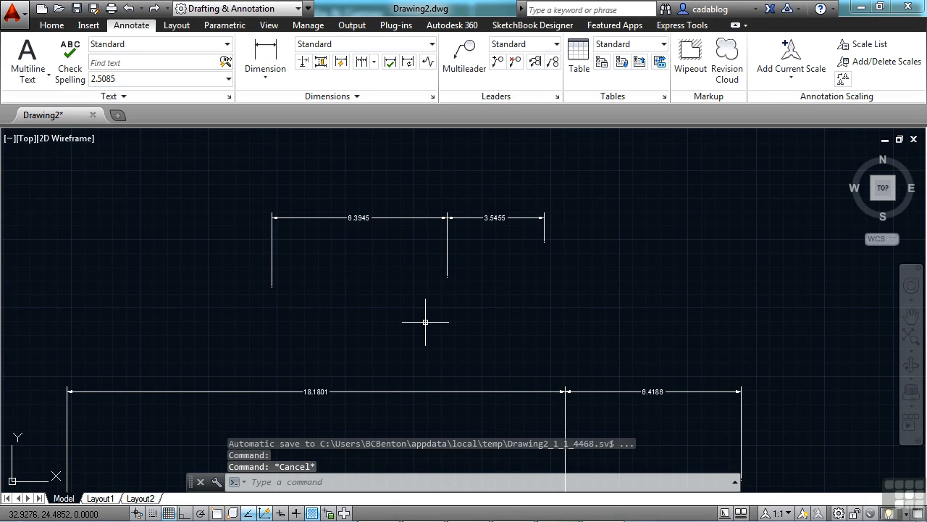